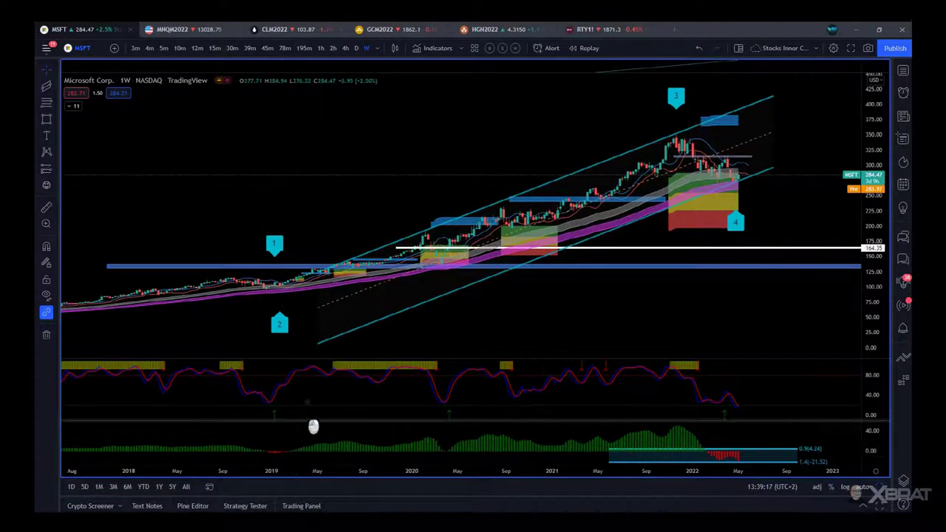
- Rebalance the heights of the stochastic and histogram panes and frame the weekly Microsoft chart from late 2018 to 2022
{"action": "left_click_drag", "start_coordinate": [313, 426], "coordinate": [284, 399]}
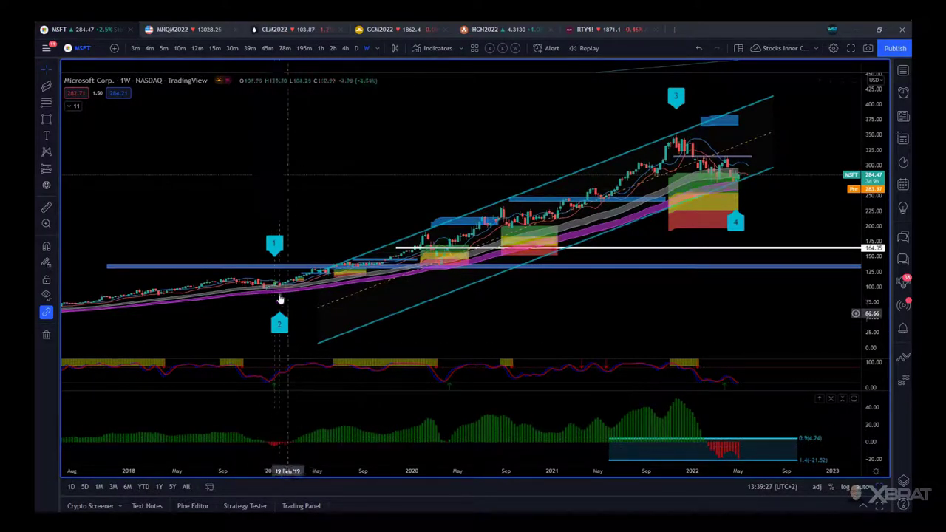
{"action": "mouse_move", "coordinate": [464, 457]}
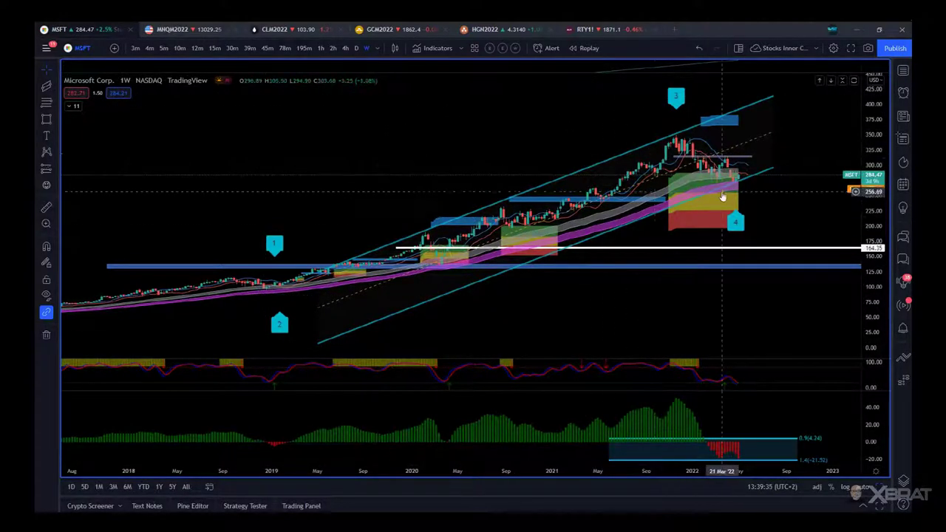
{"action": "left_click_drag", "start_coordinate": [746, 307], "coordinate": [782, 361]}
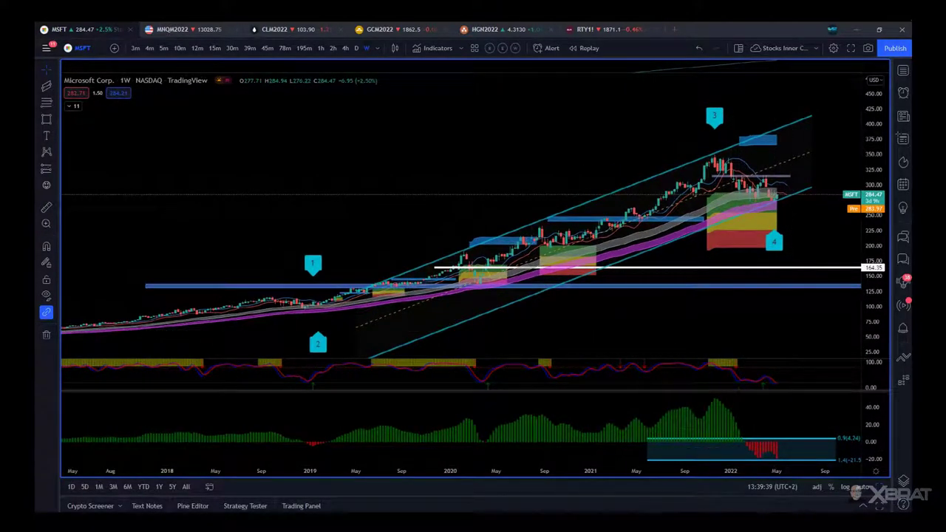
{"action": "left_click_drag", "start_coordinate": [747, 393], "coordinate": [748, 408]}
{"action": "left_click_drag", "start_coordinate": [728, 473], "coordinate": [632, 473]}
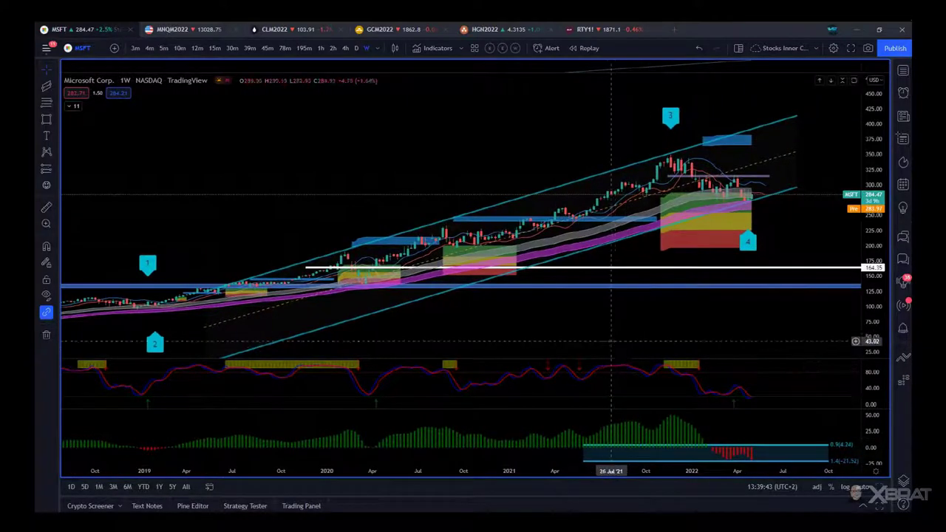
{"action": "left_click_drag", "start_coordinate": [608, 338], "coordinate": [613, 321]}
{"action": "left_click_drag", "start_coordinate": [872, 289], "coordinate": [873, 259]}
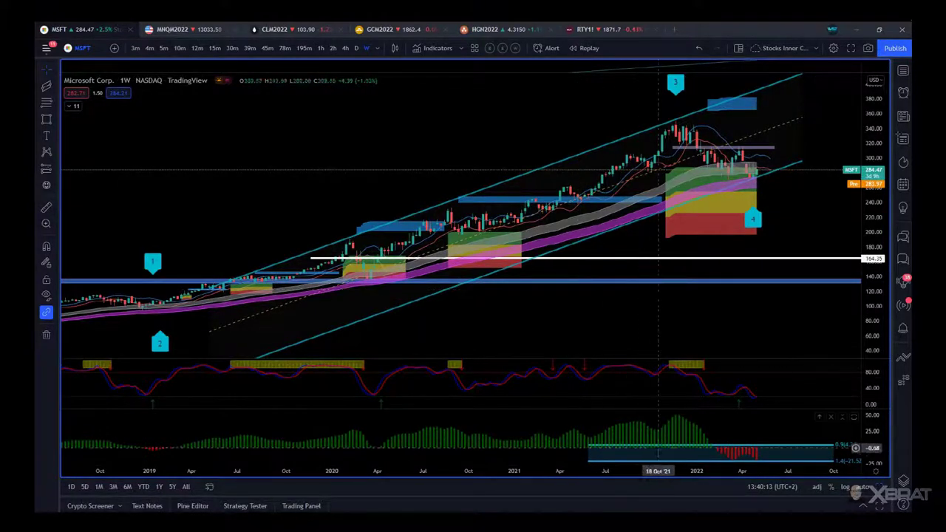
- Examine the weekly candles around wave labels 3 and 4 against the coloured retracement zones and trend channel
{"action": "scroll", "coordinate": [660, 472], "scroll_direction": "up", "scroll_amount": 5}
{"action": "scroll", "coordinate": [660, 473], "scroll_direction": "up", "scroll_amount": 2}
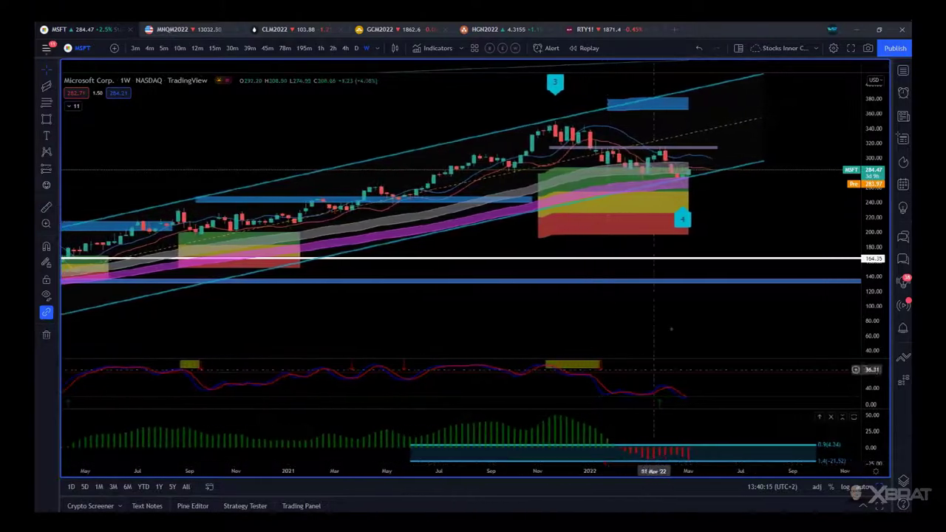
{"action": "left_click_drag", "start_coordinate": [744, 222], "coordinate": [686, 281]}
{"action": "left_click_drag", "start_coordinate": [884, 303], "coordinate": [882, 267]}
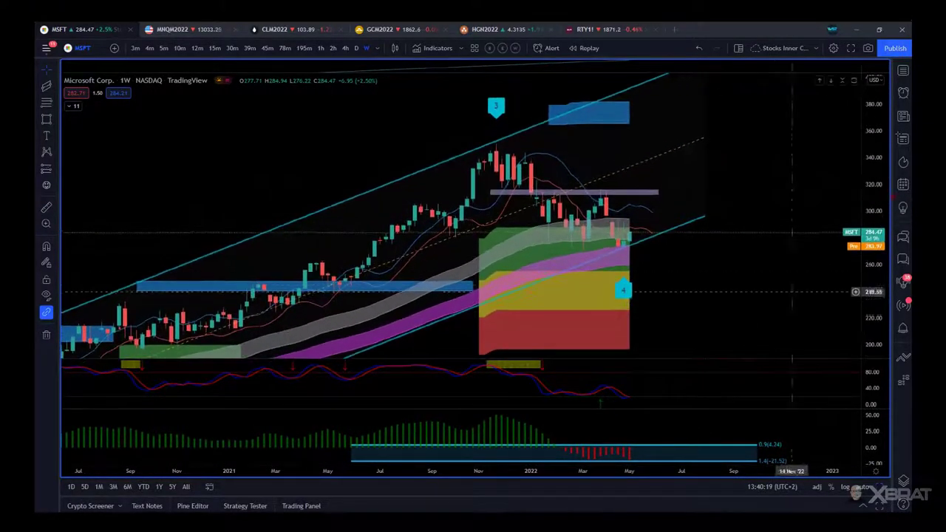
{"action": "left_click_drag", "start_coordinate": [798, 291], "coordinate": [724, 317]}
{"action": "left_click_drag", "start_coordinate": [886, 310], "coordinate": [886, 294]}
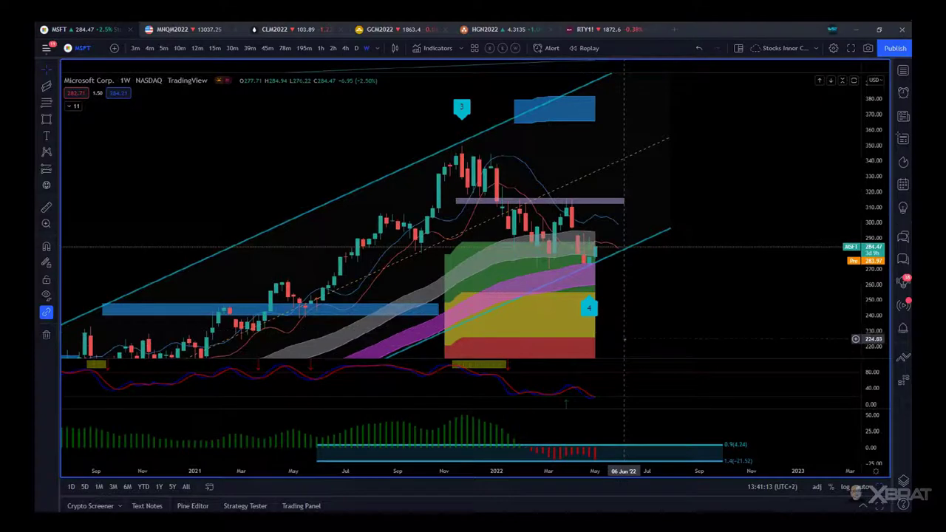
- Enlarge the stochastic pane under the weekly price chart, fine-tune its height and refit the price scale around wave 4
{"action": "left_click_drag", "start_coordinate": [626, 359], "coordinate": [633, 334]}
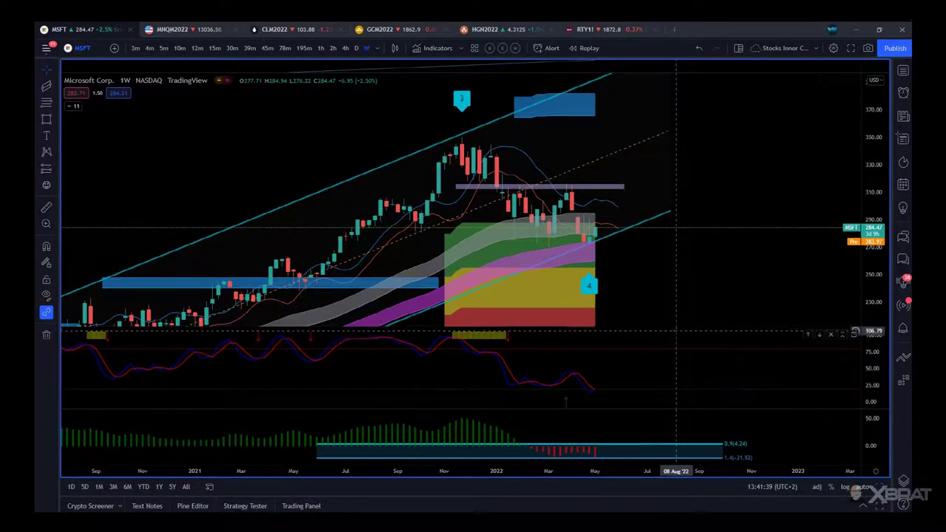
{"action": "left_click_drag", "start_coordinate": [677, 328], "coordinate": [677, 336]}
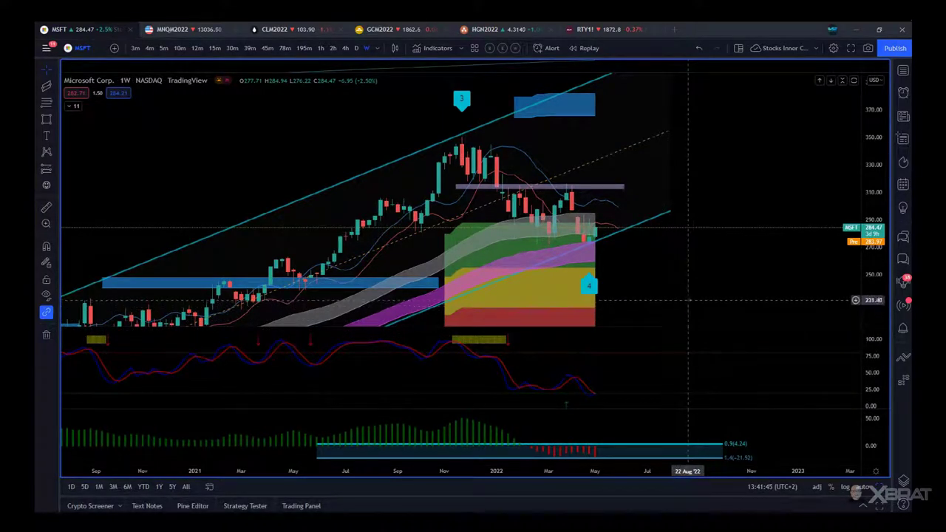
{"action": "left_click_drag", "start_coordinate": [686, 291], "coordinate": [700, 292]}
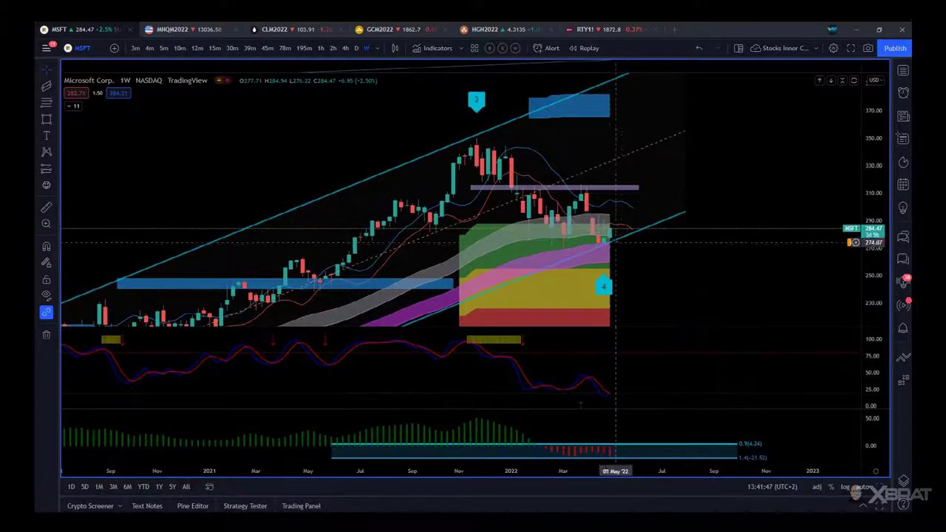
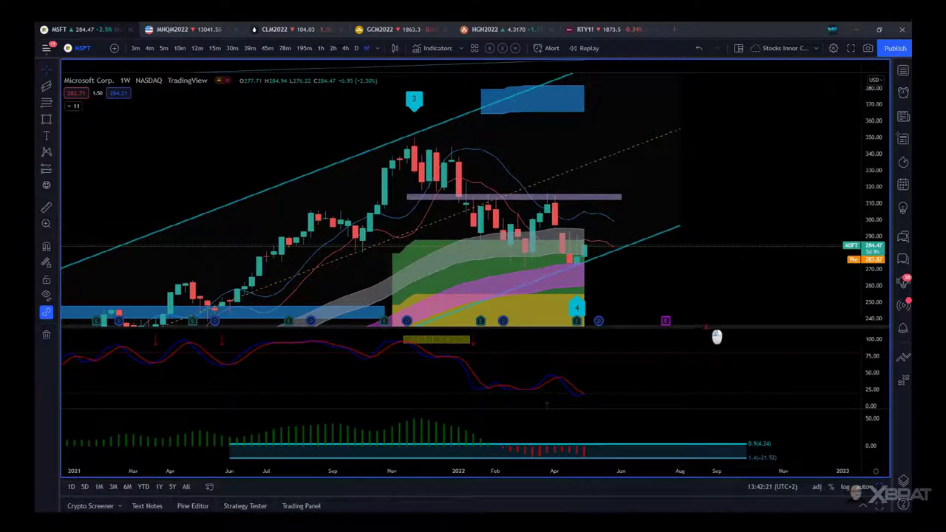
{"action": "left_click_drag", "start_coordinate": [717, 336], "coordinate": [715, 344]}
{"action": "mouse_move", "coordinate": [700, 303]}
{"action": "left_mouse_down"}
{"action": "mouse_move", "coordinate": [709, 311]}
{"action": "mouse_move", "coordinate": [713, 300]}
{"action": "left_mouse_up"}
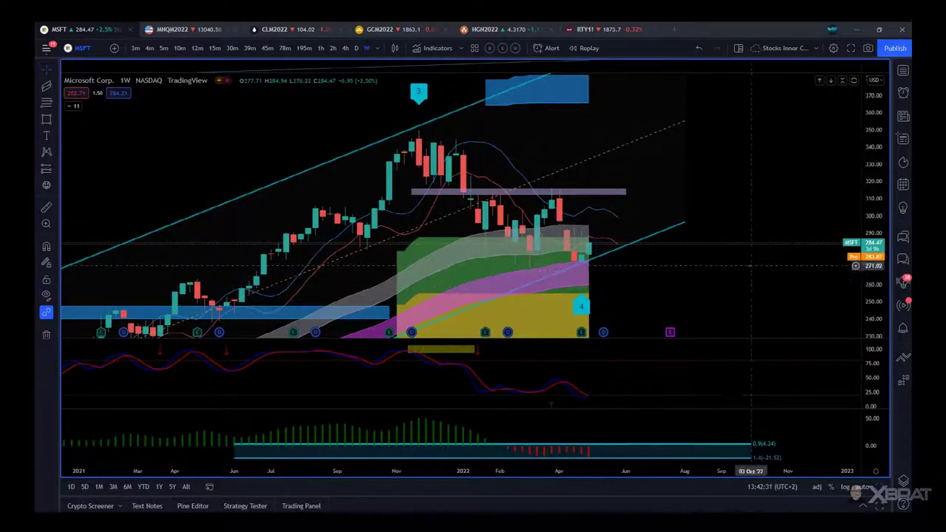
{"action": "left_click_drag", "start_coordinate": [874, 170], "coordinate": [873, 222]}
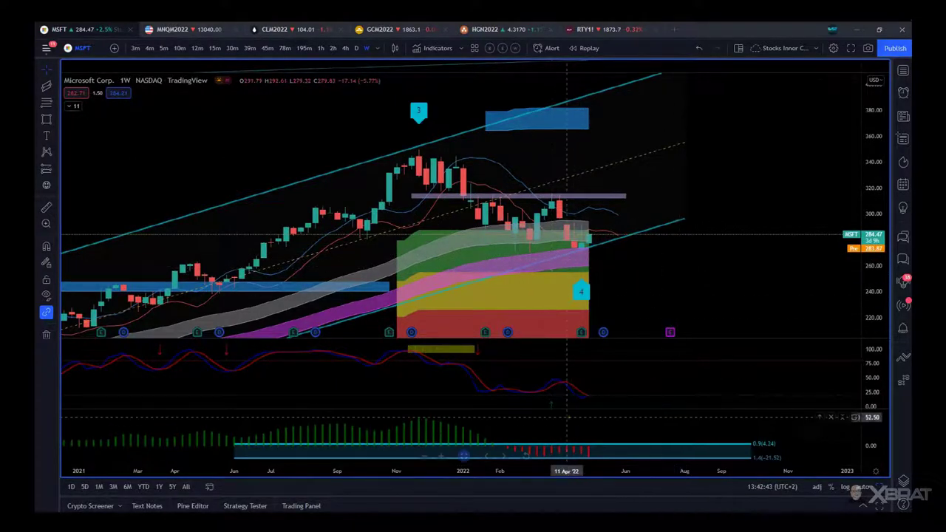
{"action": "scroll", "coordinate": [551, 471], "scroll_direction": "down", "scroll_amount": 5}
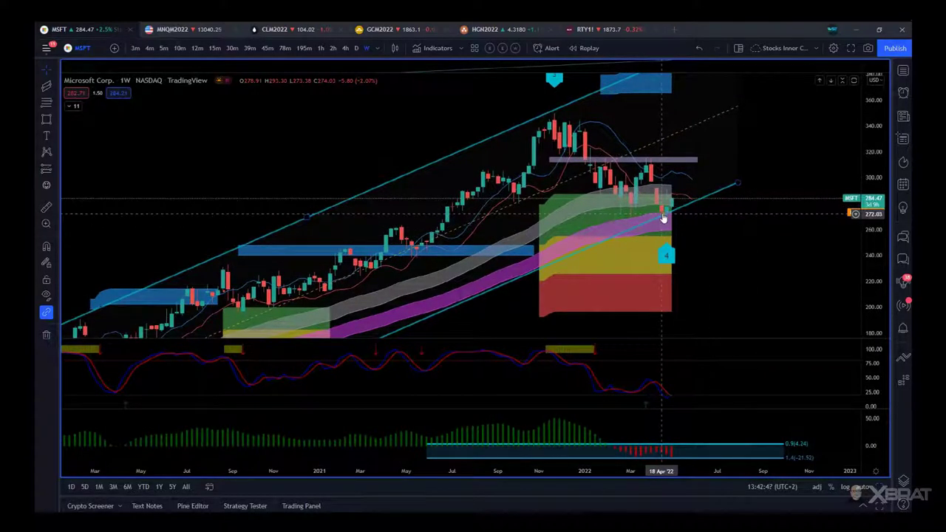
{"action": "left_click_drag", "start_coordinate": [779, 278], "coordinate": [747, 318]}
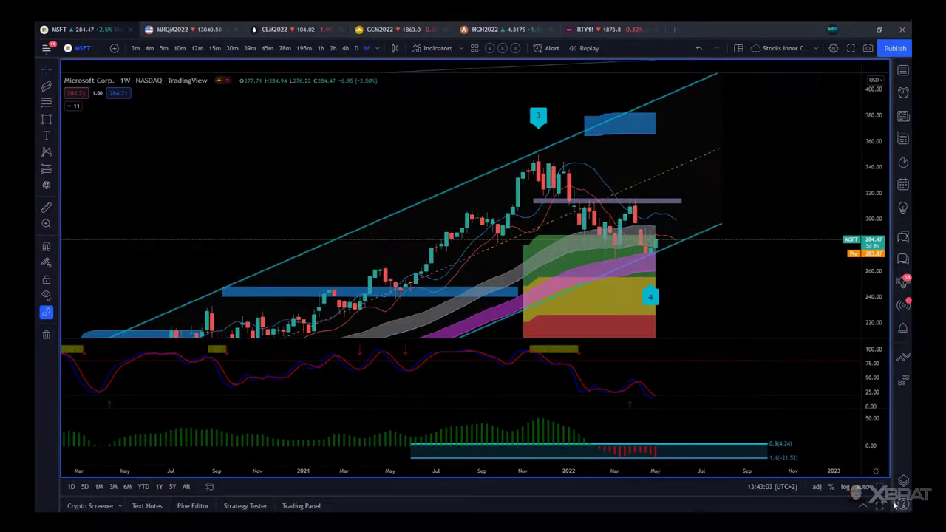
- Switch from the maximized weekly chart to the daily Microsoft chart at full size and inspect its price history from mid-2020
{"action": "key", "text": "alt+Return"}
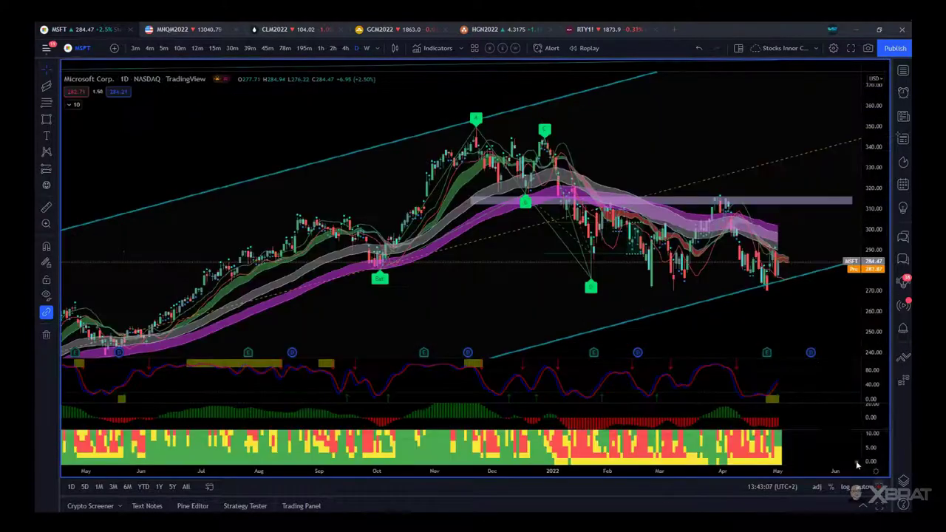
{"action": "key", "text": "alt+Return"}
{"action": "left_click_drag", "start_coordinate": [813, 321], "coordinate": [788, 307]}
{"action": "left_click_drag", "start_coordinate": [399, 310], "coordinate": [633, 195]}
{"action": "left_click_drag", "start_coordinate": [357, 264], "coordinate": [724, 235]}
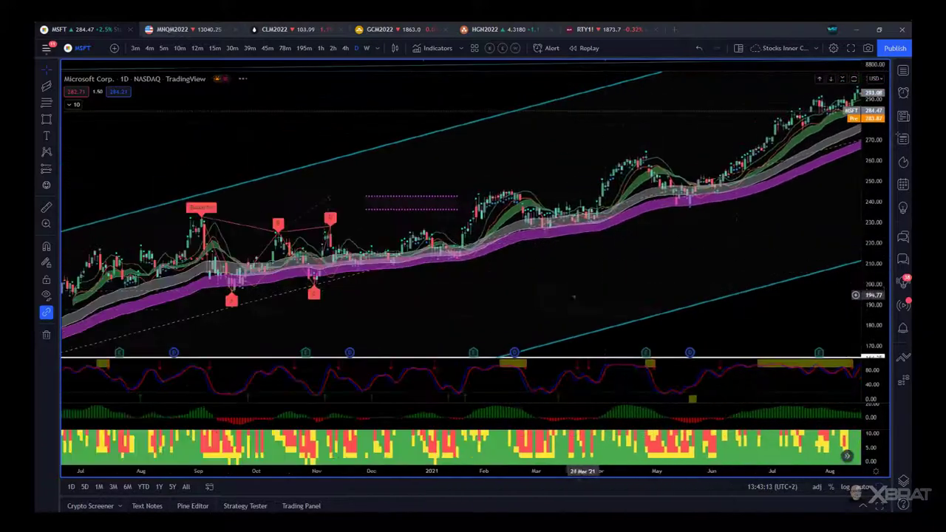
- Make the hidden W5T Xbrat Algo indicator visible on the daily chart, check its recent signals and collapse the indicator legend
{"action": "left_click", "coordinate": [73, 104]}
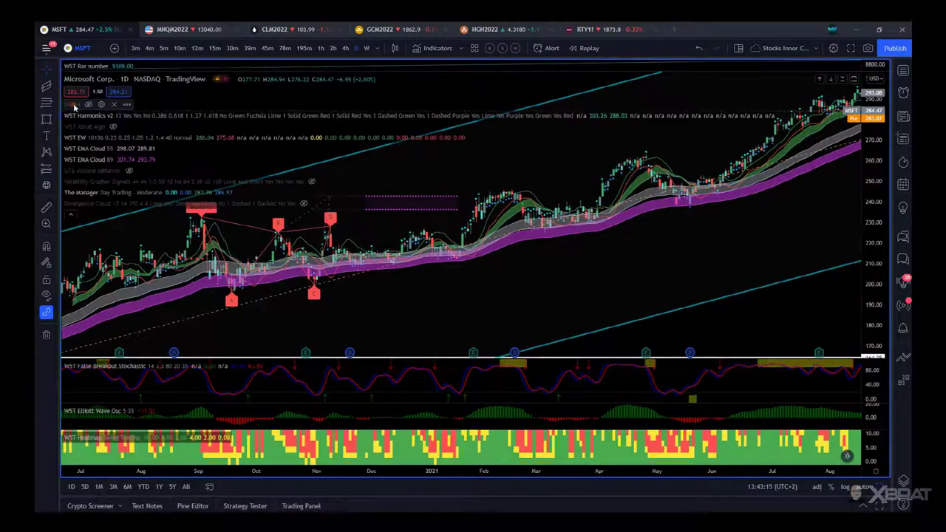
{"action": "left_click", "coordinate": [113, 127]}
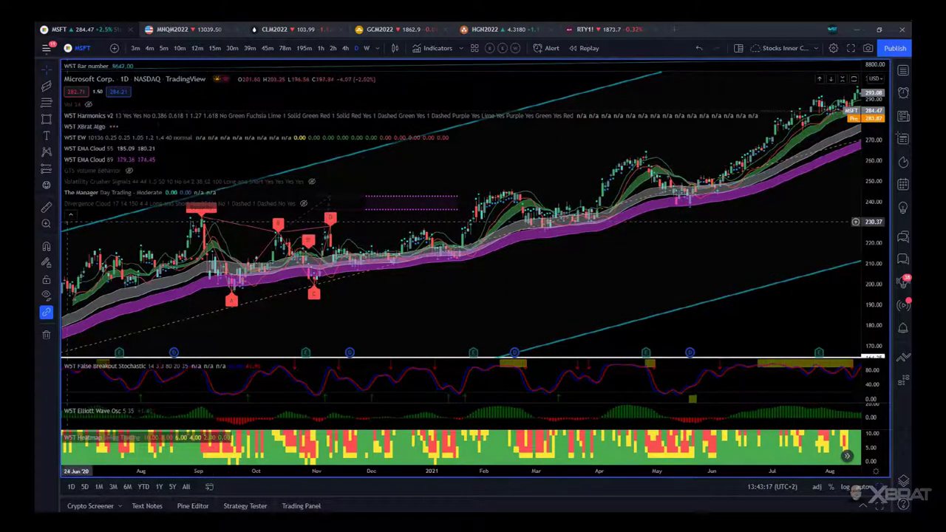
{"action": "left_click_drag", "start_coordinate": [775, 245], "coordinate": [523, 252]}
{"action": "mouse_move", "coordinate": [736, 317]}
{"action": "left_mouse_down"}
{"action": "mouse_move", "coordinate": [517, 318]}
{"action": "mouse_move", "coordinate": [603, 318]}
{"action": "mouse_move", "coordinate": [540, 326]}
{"action": "left_mouse_up"}
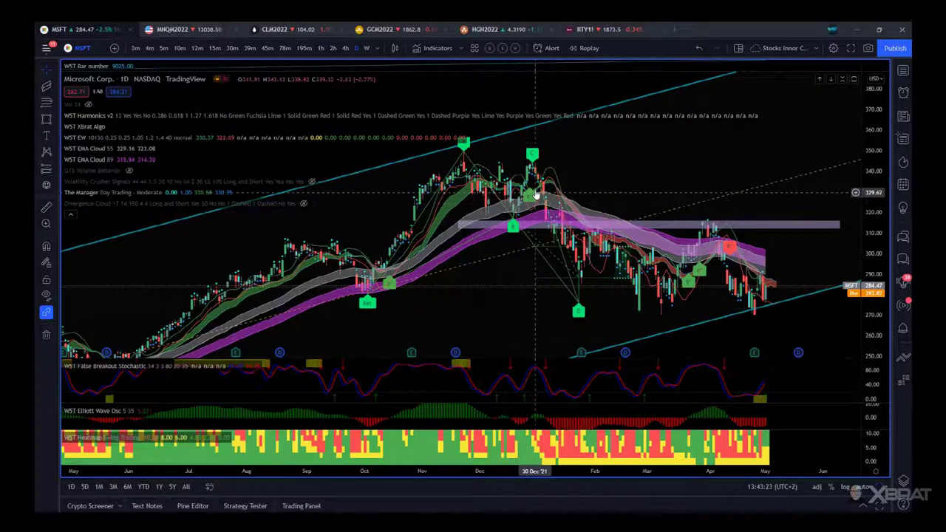
{"action": "left_click_drag", "start_coordinate": [823, 268], "coordinate": [716, 230]}
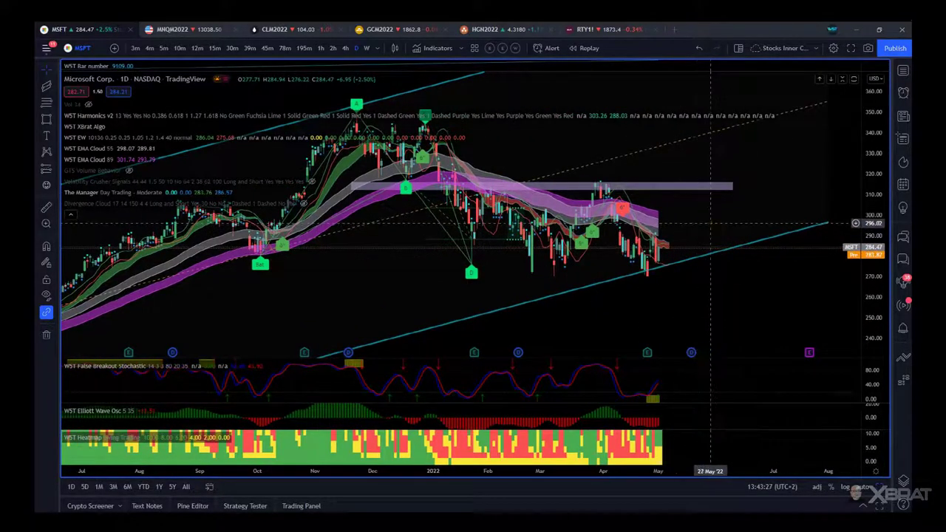
{"action": "left_click_drag", "start_coordinate": [710, 228], "coordinate": [749, 228]}
{"action": "left_click_drag", "start_coordinate": [874, 272], "coordinate": [874, 288]}
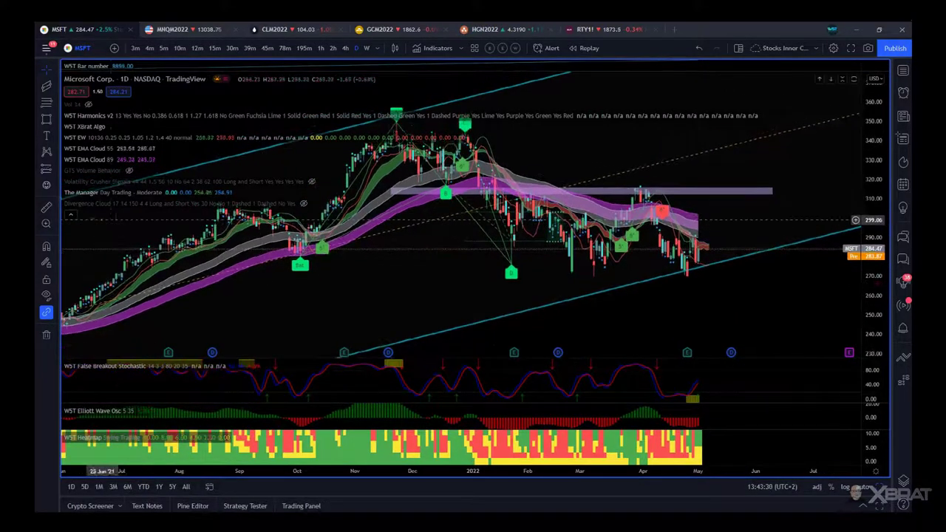
{"action": "left_click", "coordinate": [71, 215]}
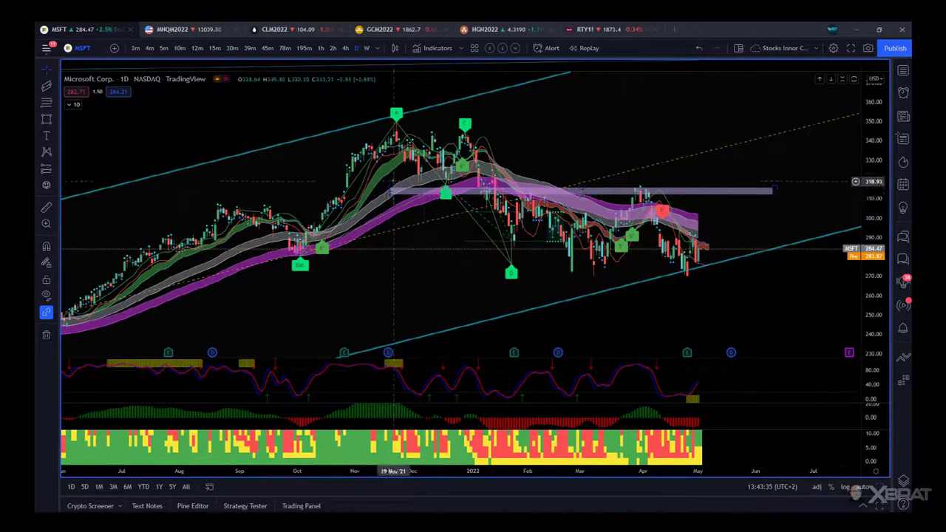
- Compare the latest daily price action with the weekly chart by restoring the multi-chart layout and maximizing the weekly chart
{"action": "left_click_drag", "start_coordinate": [754, 218], "coordinate": [728, 227]}
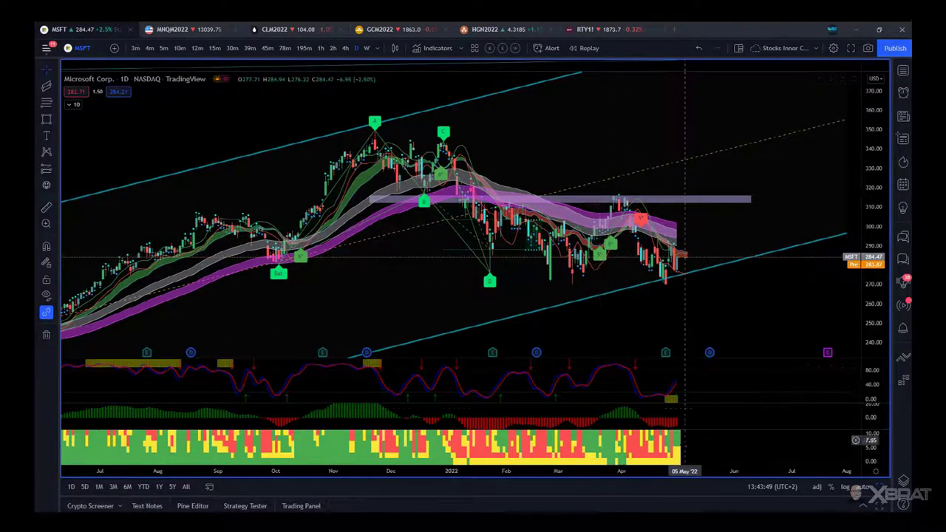
{"action": "left_click_drag", "start_coordinate": [708, 481], "coordinate": [633, 484]}
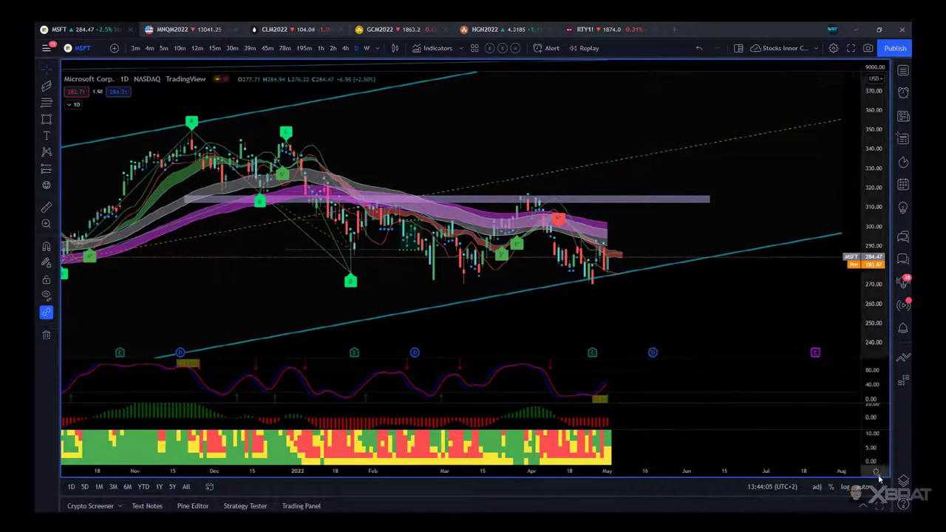
{"action": "left_click", "coordinate": [384, 271]}
{"action": "scroll", "coordinate": [399, 274], "scroll_direction": "up", "scroll_amount": 5}
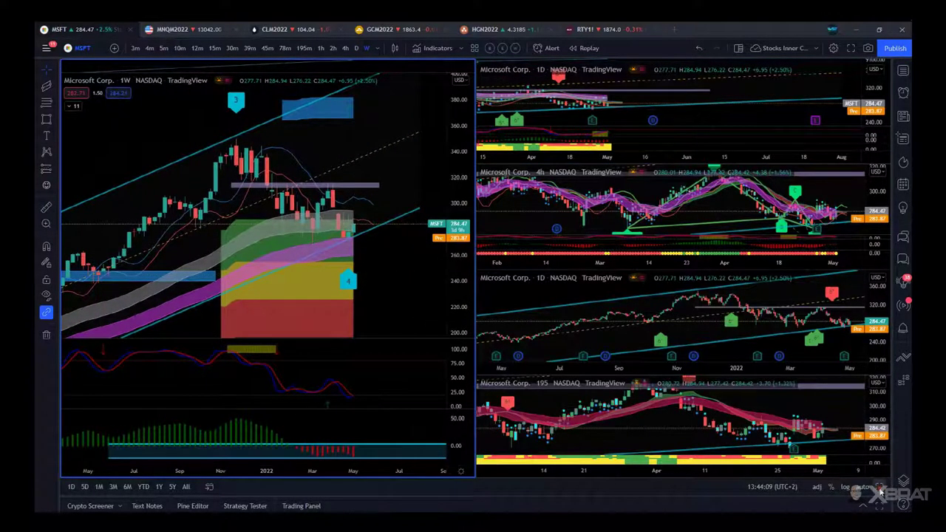
{"action": "key", "text": "alt+Return"}
{"action": "left_click_drag", "start_coordinate": [792, 351], "coordinate": [752, 288]}
{"action": "left_click_drag", "start_coordinate": [880, 217], "coordinate": [872, 273]}
{"action": "left_click_drag", "start_coordinate": [621, 470], "coordinate": [717, 473]}
{"action": "left_click_drag", "start_coordinate": [815, 267], "coordinate": [599, 281]}
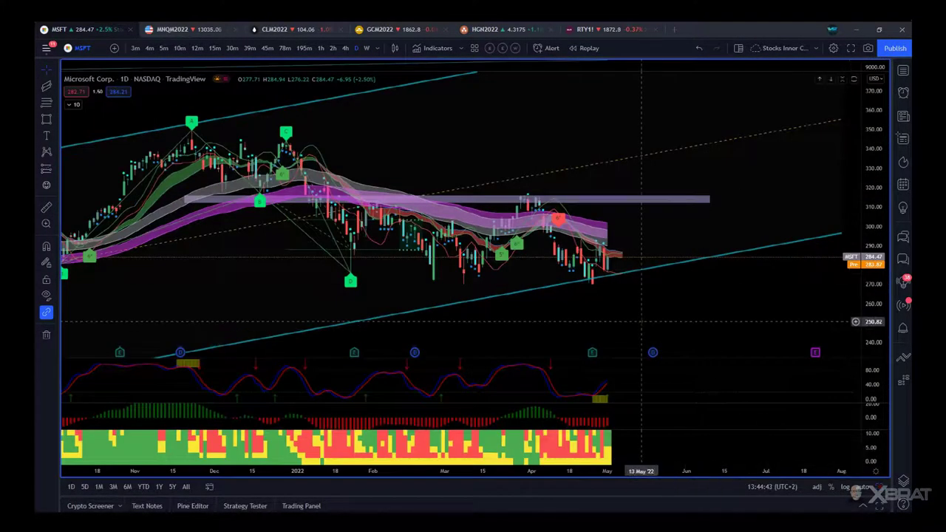
- Reframe the daily Microsoft chart to show price action and the heatmap from May 2021 onward
{"action": "left_click_drag", "start_coordinate": [629, 319], "coordinate": [633, 332]}
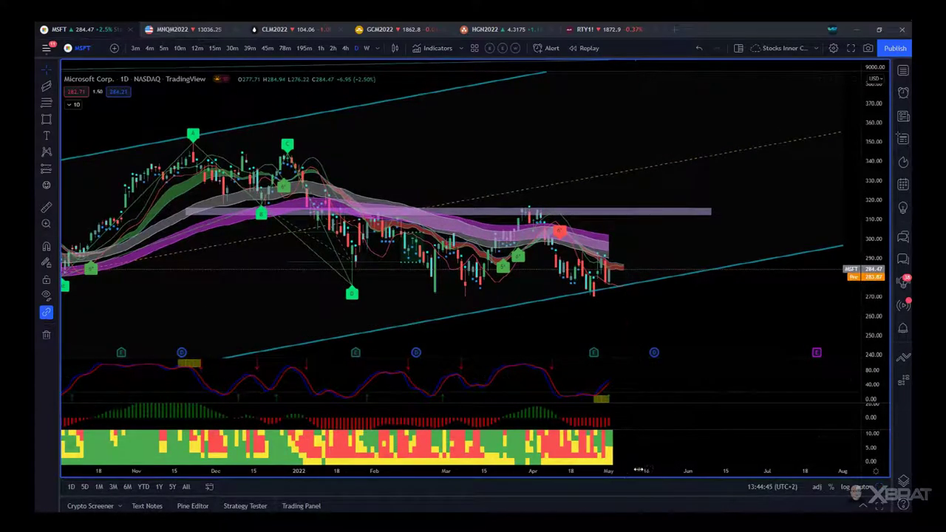
{"action": "left_click_drag", "start_coordinate": [642, 477], "coordinate": [673, 476]}
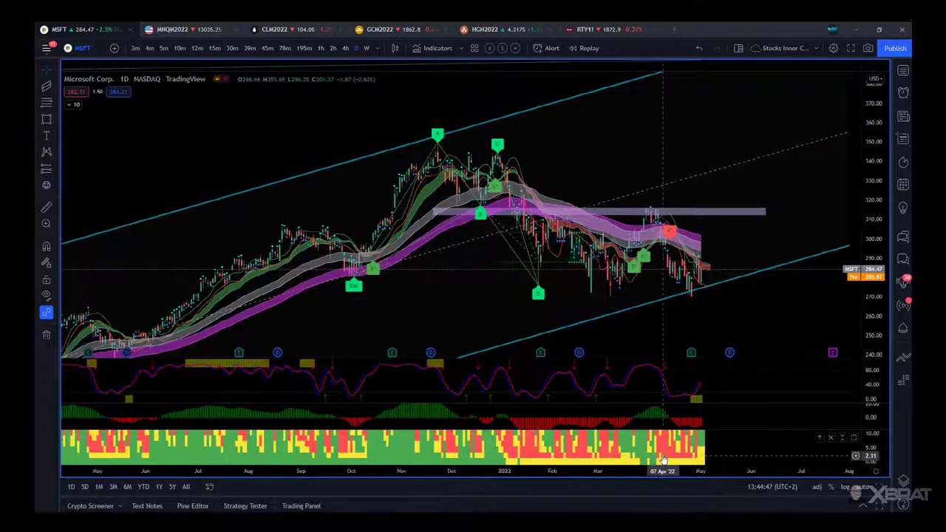